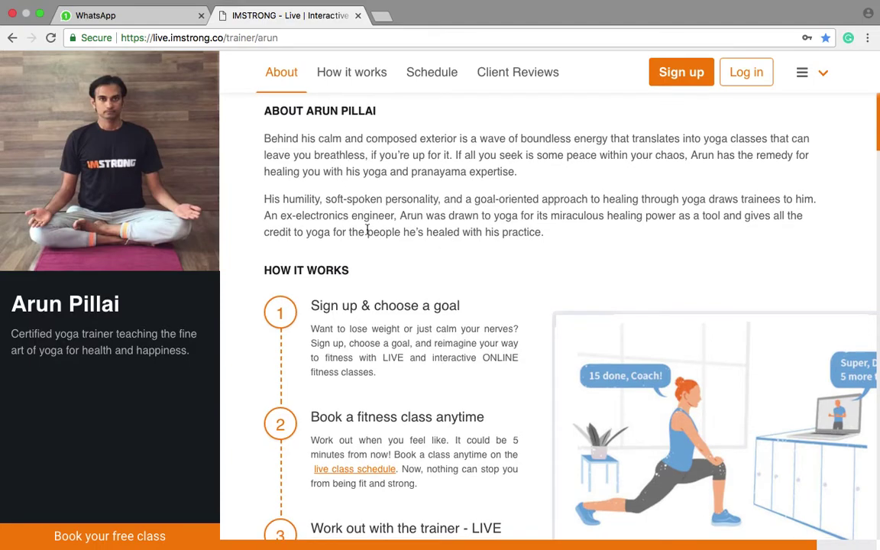
Scroll down to the trainer's Workout Plans and highlight the Individual and Family plan titles.
scroll(363, 217, "down", 5)
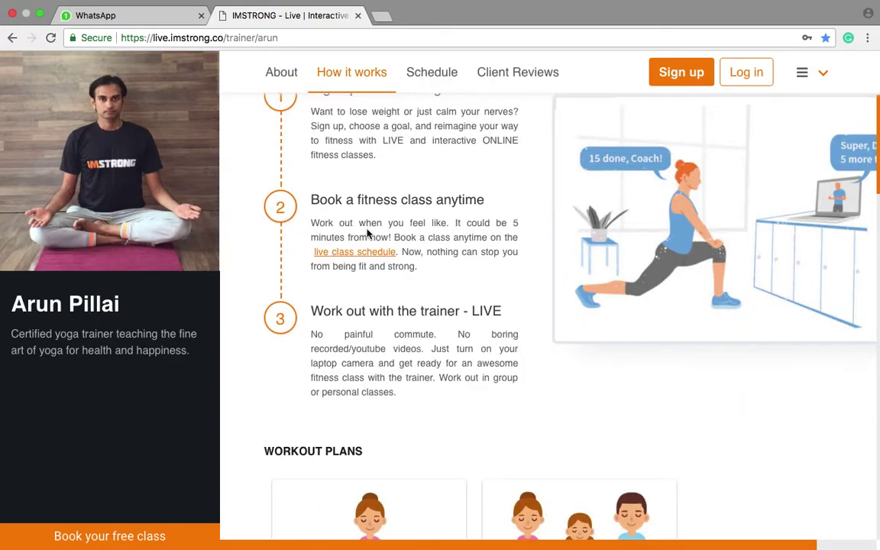
scroll(366, 233, "down", 5)
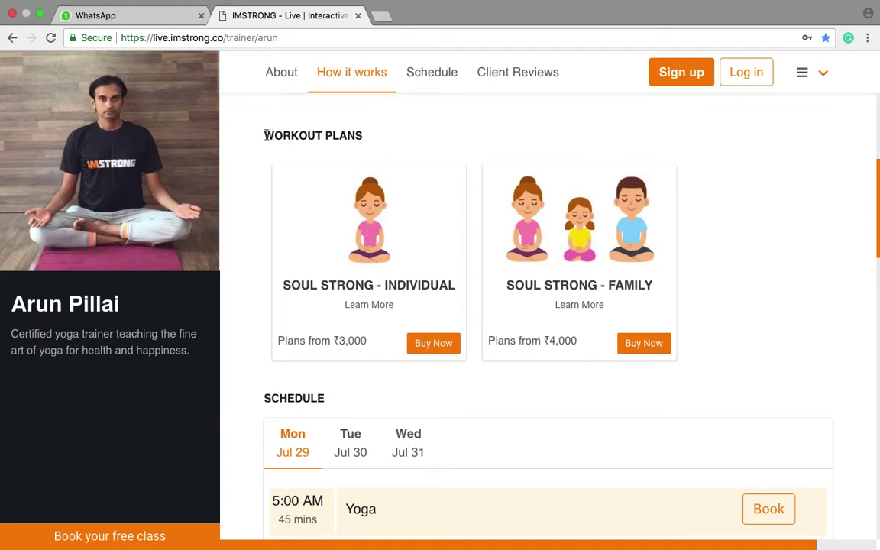
left_click_drag(265, 135, 364, 136)
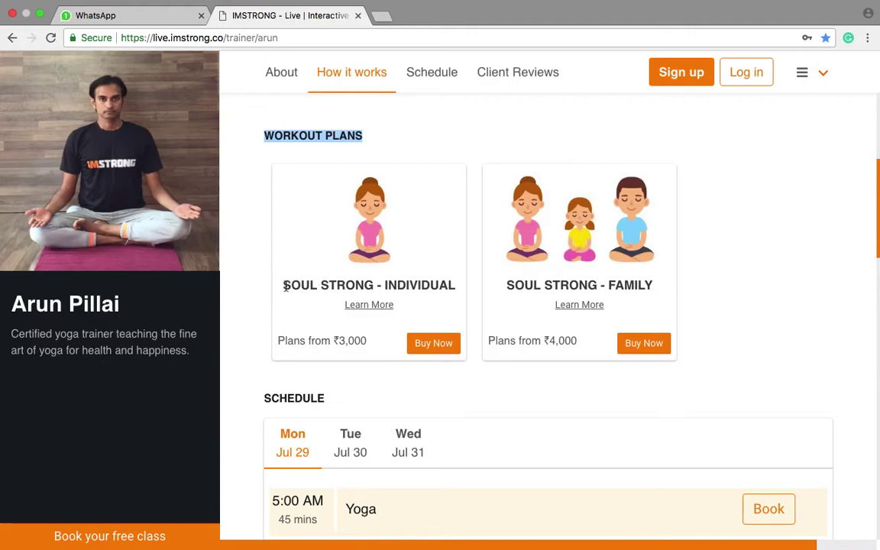
left_click_drag(384, 285, 472, 289)
left_click_drag(608, 285, 653, 285)
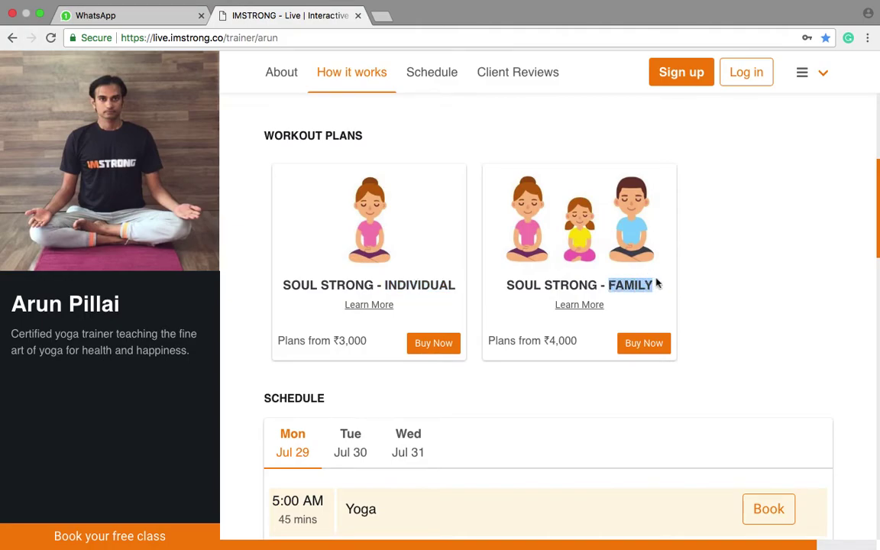
left_click(706, 286)
left_click(385, 310)
scroll(447, 359, "down", 5)
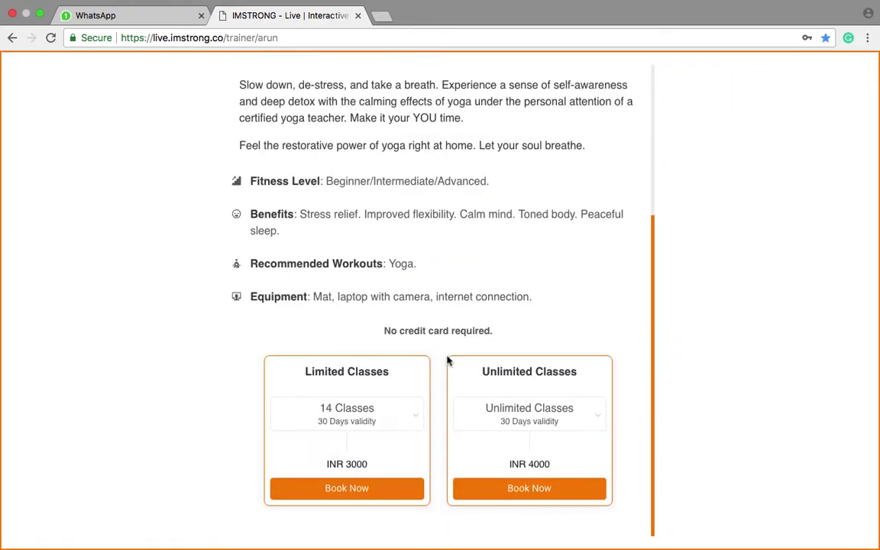
left_click(400, 421)
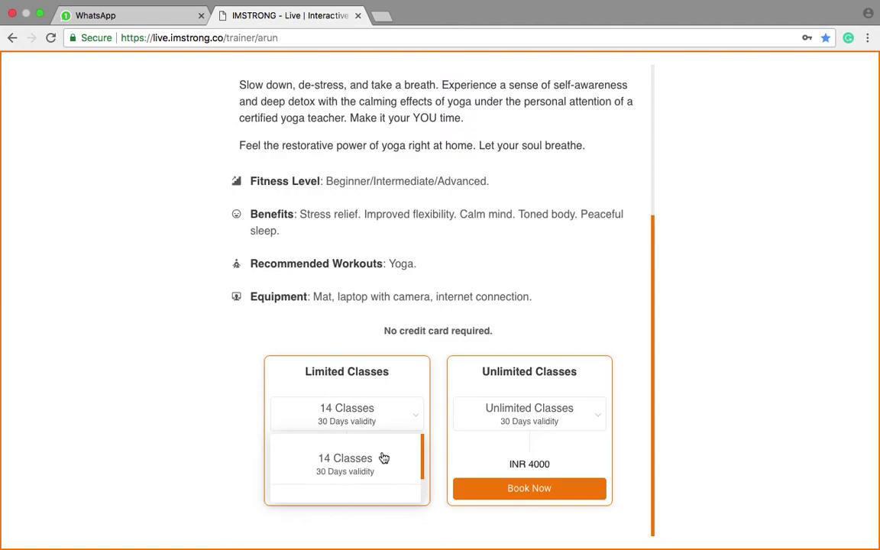
scroll(384, 458, "down", 2)
left_click(707, 397)
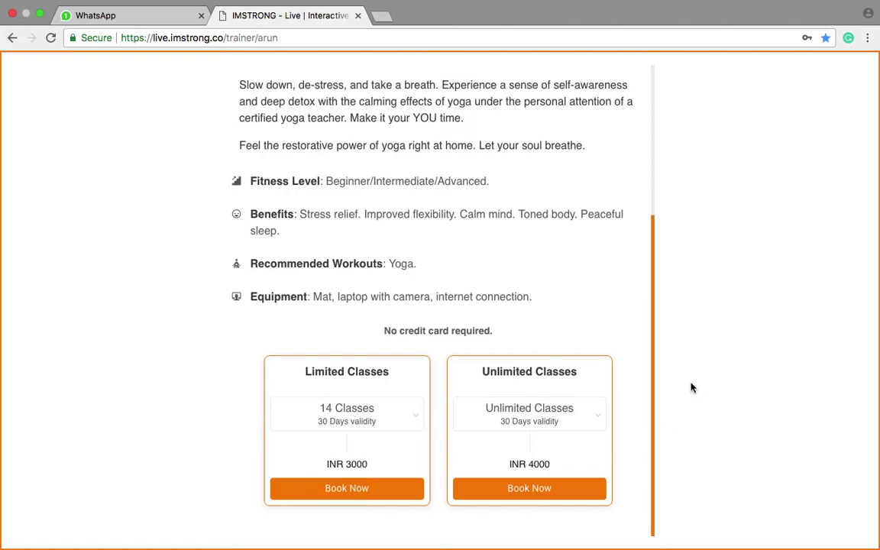
scroll(611, 298, "up", 3)
left_click(632, 83)
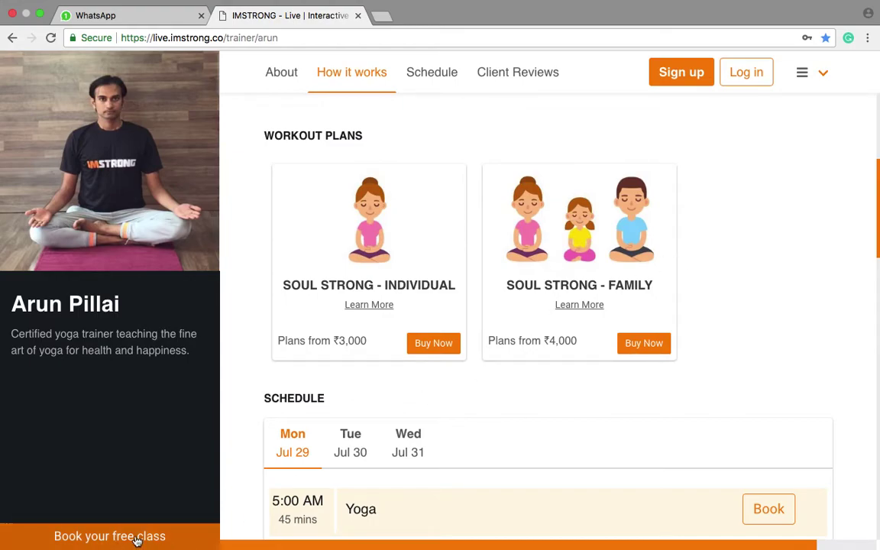
Start a free-class booking, enter full name, mobile number and matching passwords, and continue.
left_click(137, 538)
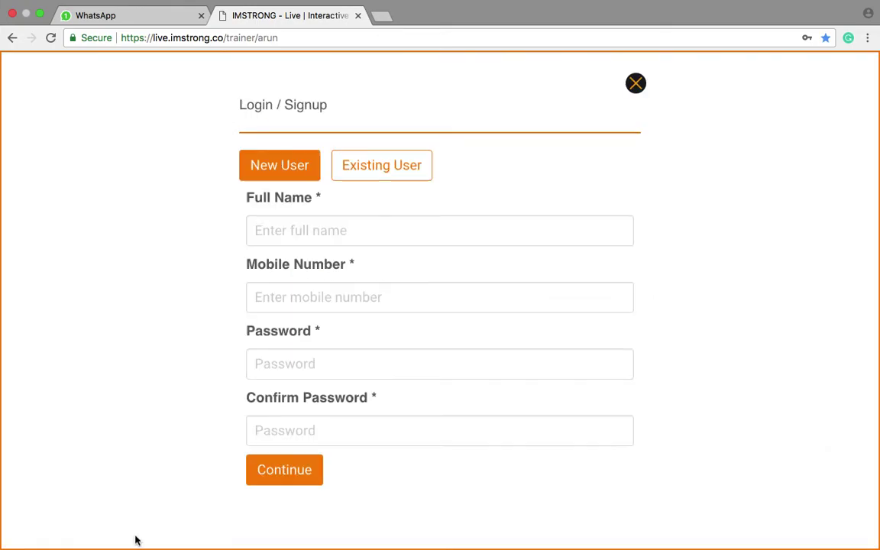
left_click(290, 231)
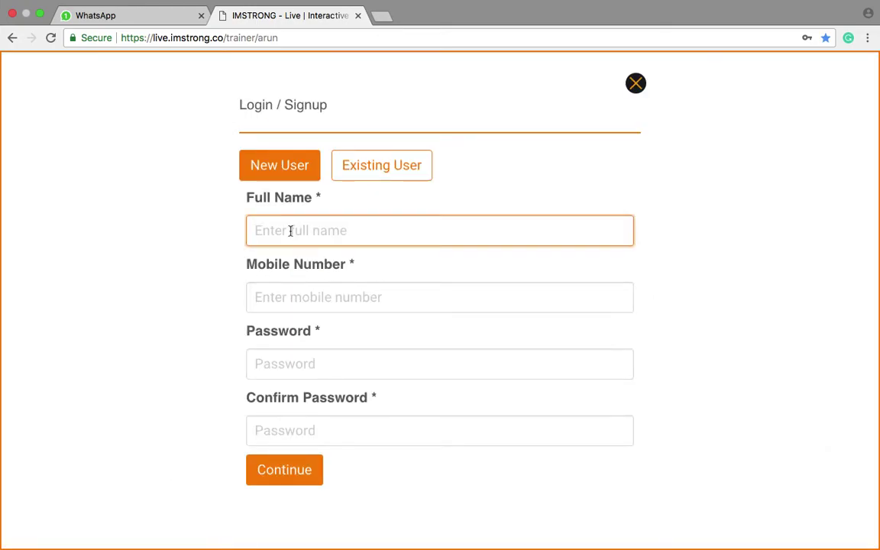
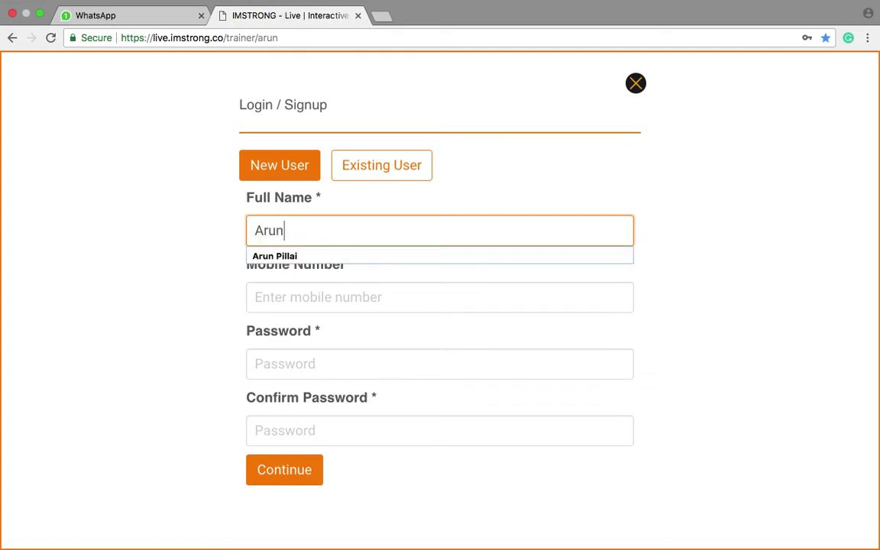
key("Tab")
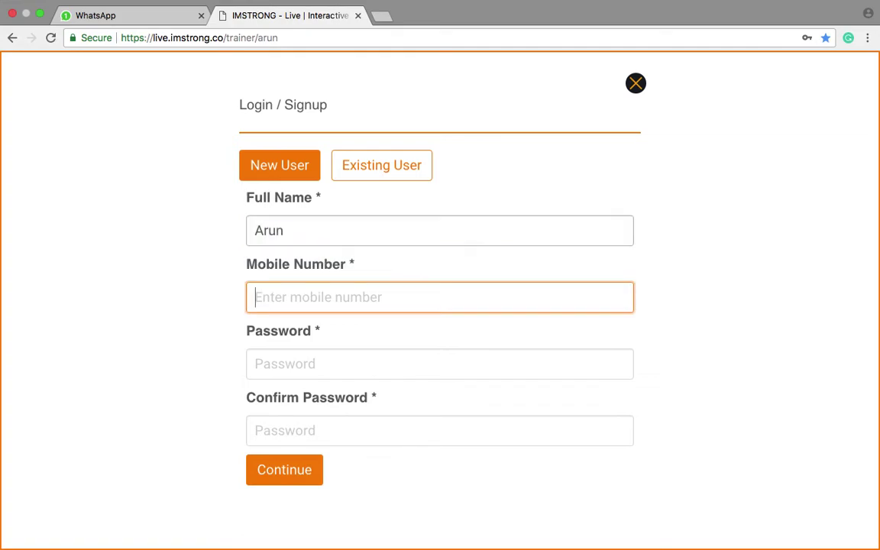
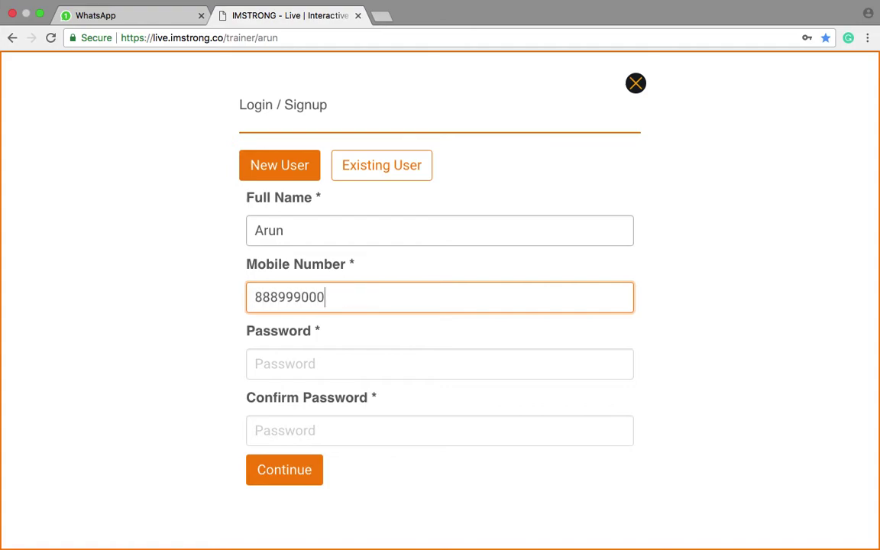
left_click(289, 364)
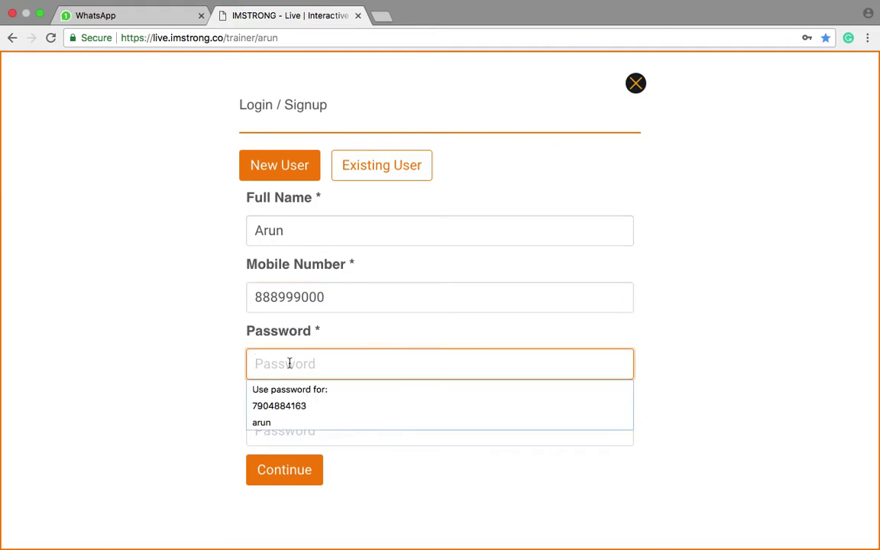
type("123")
left_click(273, 427)
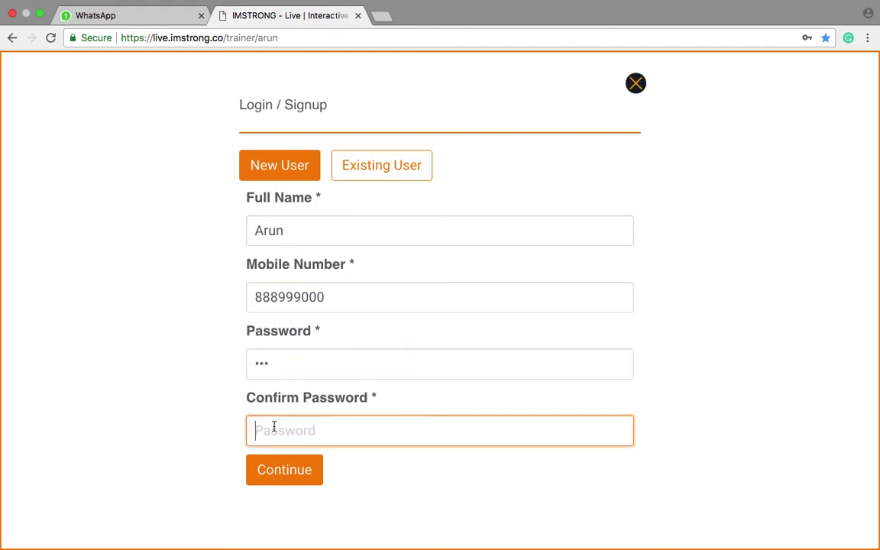
type("123")
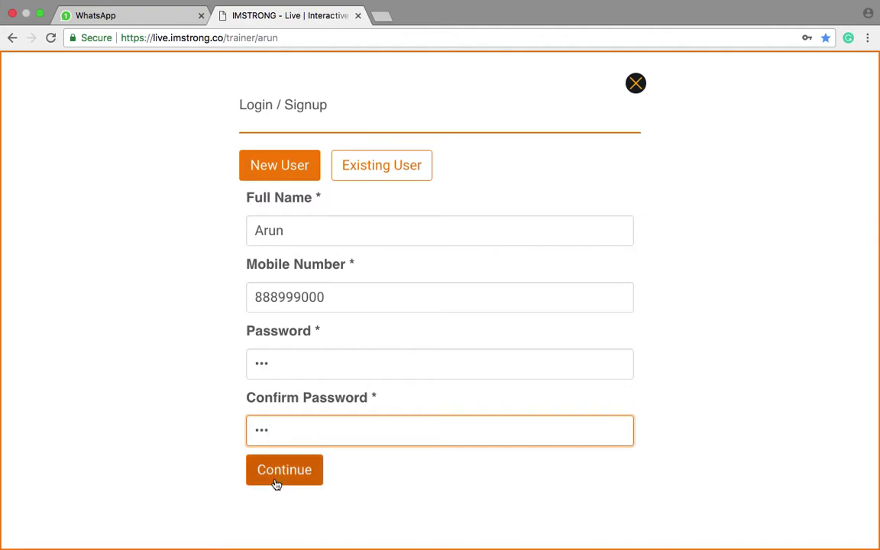
left_click(281, 471)
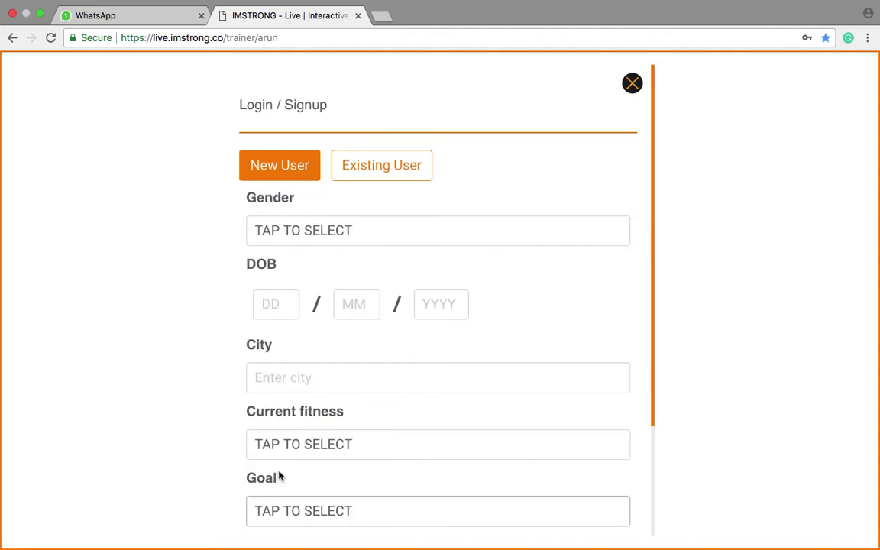
left_click(348, 241)
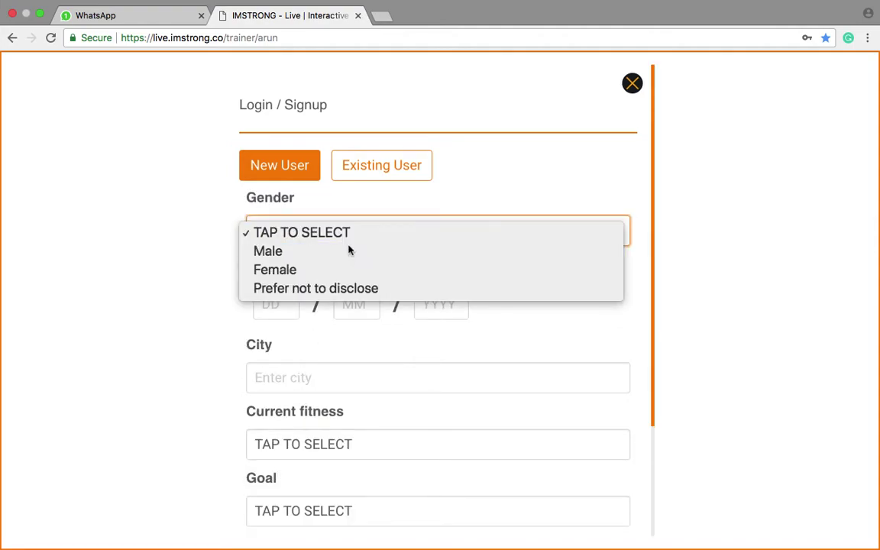
left_click(350, 251)
left_click(289, 300)
type("21")
left_click(345, 305)
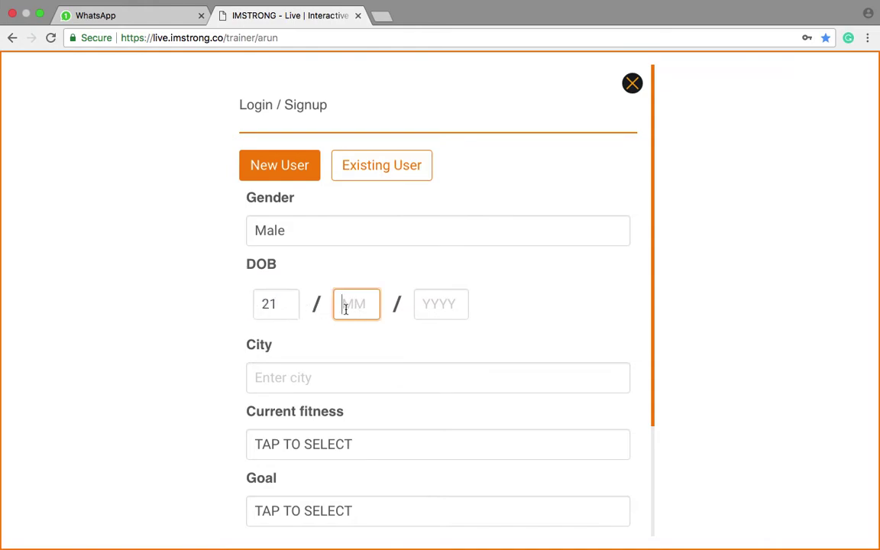
type("07")
left_click(443, 303)
type("1988")
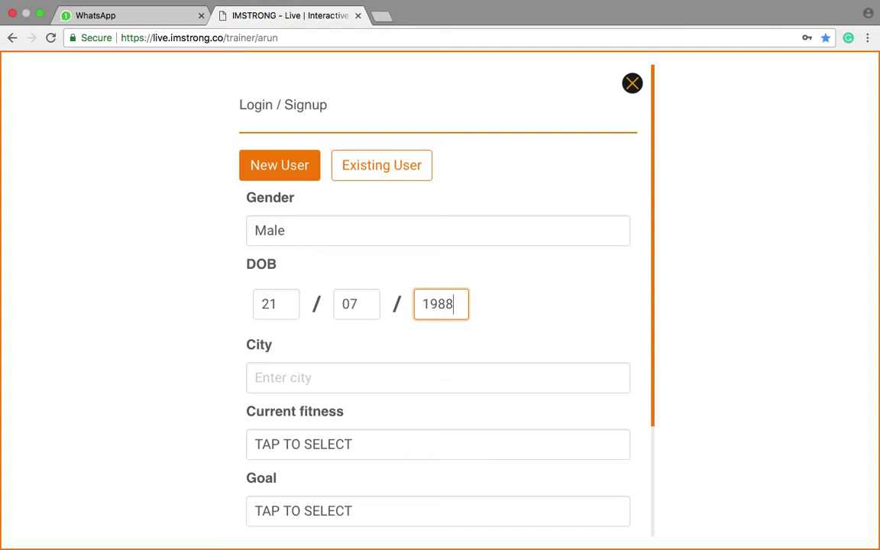
left_click(420, 370)
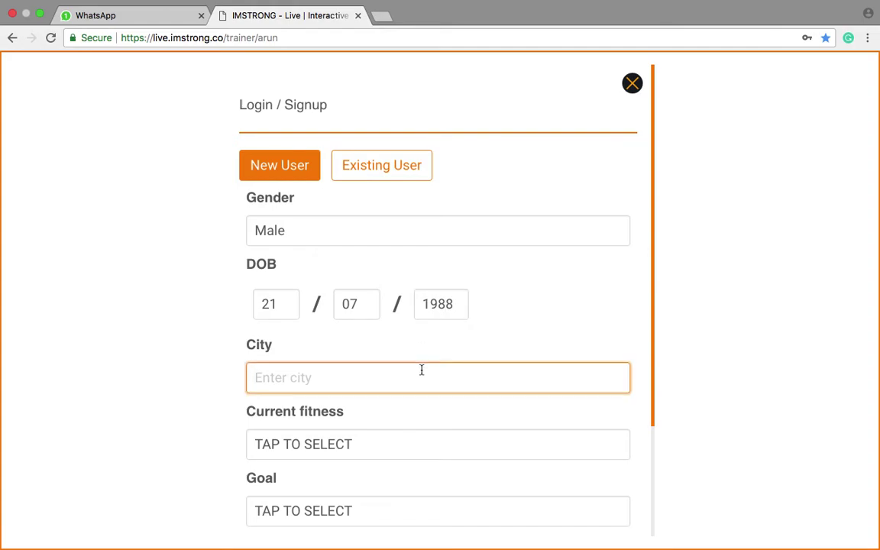
type("Chennai")
Choose Light (2 days per week) fitness and a Maintain fitness goal, then sign up.
left_click(392, 450)
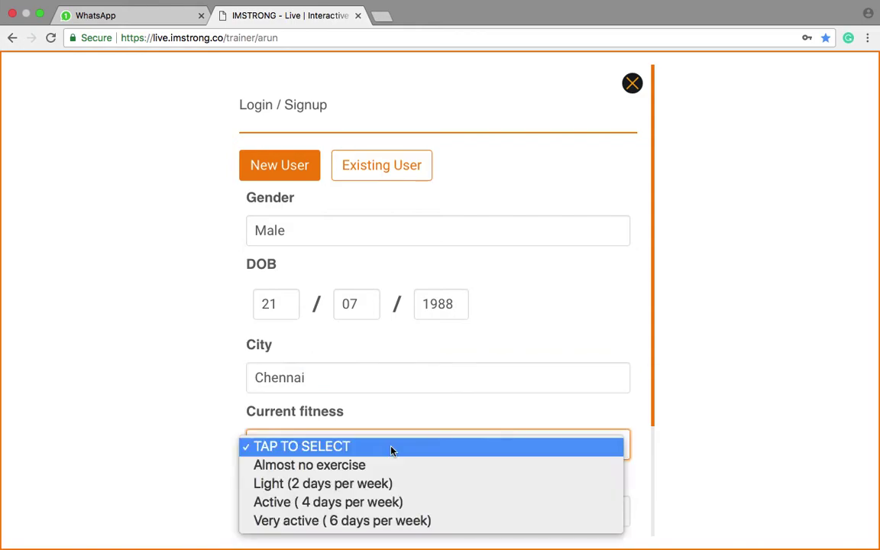
left_click(320, 483)
left_click(297, 513)
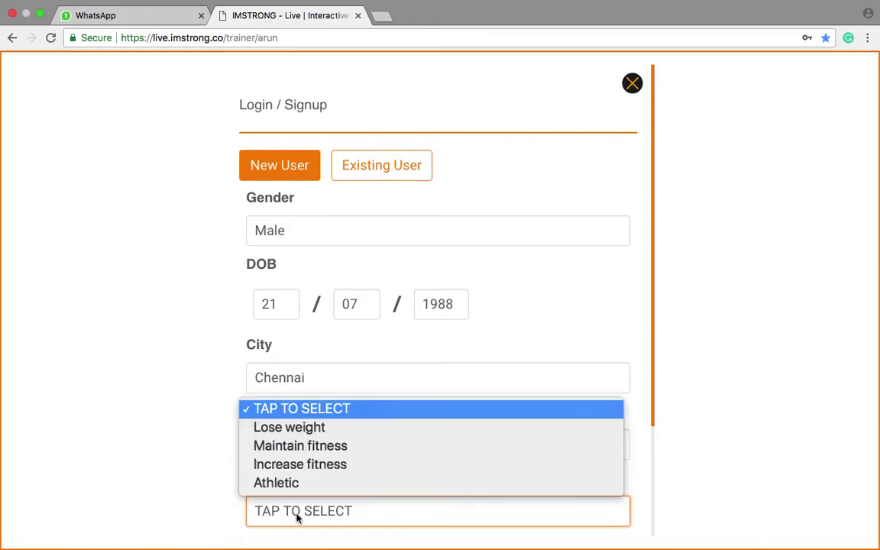
left_click(300, 451)
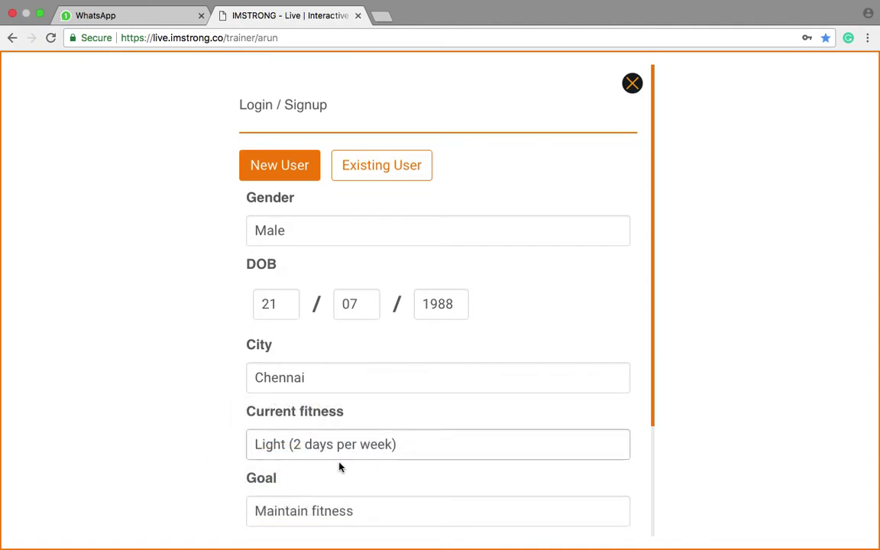
scroll(344, 475, "down", 2)
left_click(297, 501)
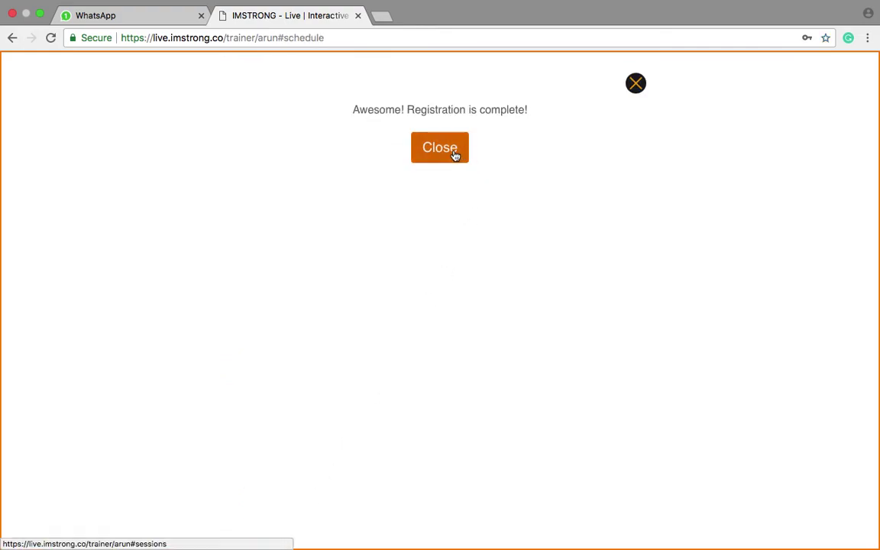
Dismiss the registration message and open the class Schedule, pointing out the 9:00 PM slot.
left_click(453, 155)
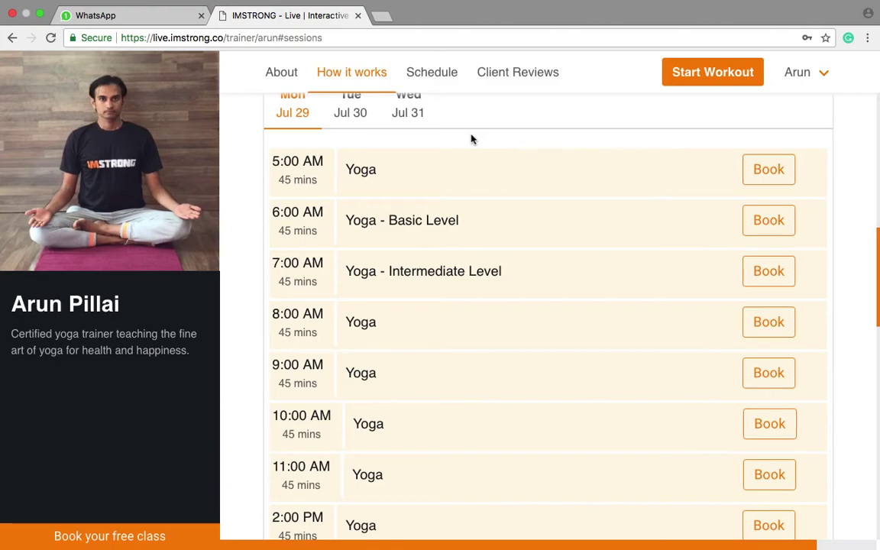
left_click(427, 76)
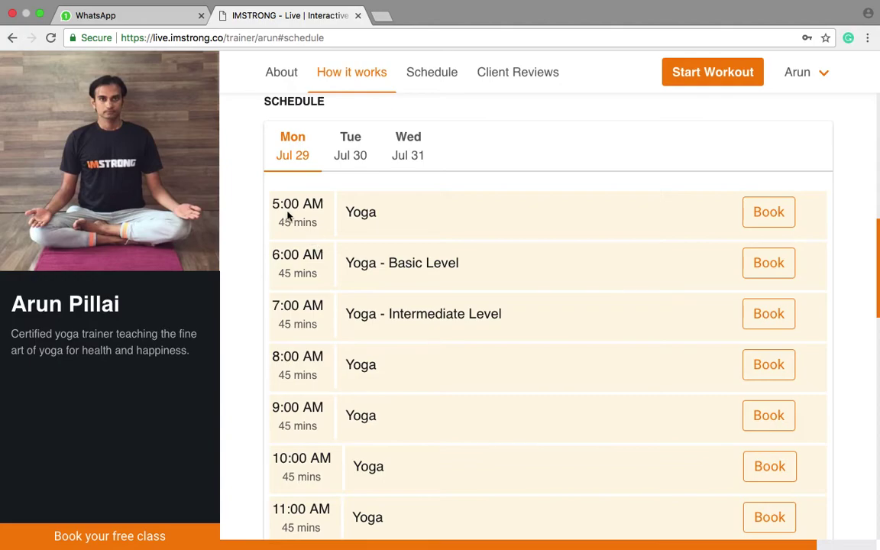
left_click_drag(275, 210, 325, 208)
scroll(330, 252, "down", 10)
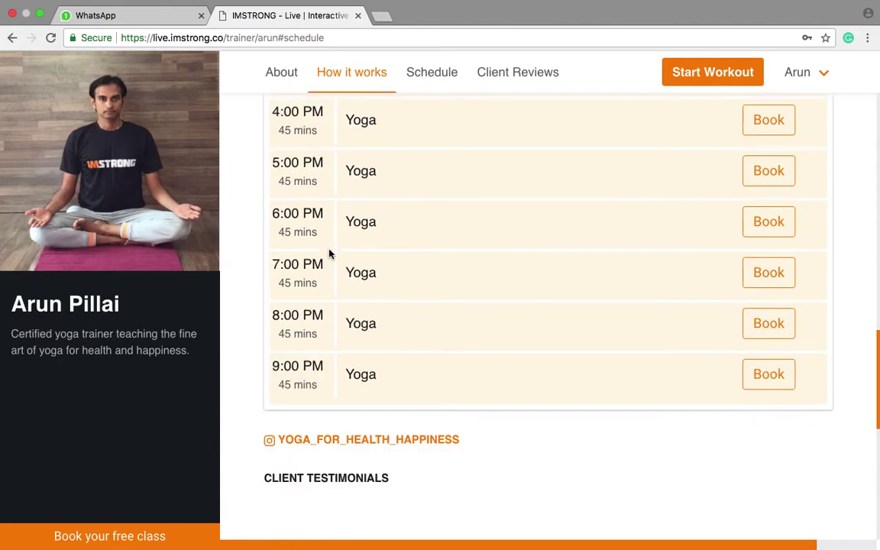
left_click_drag(272, 367, 325, 366)
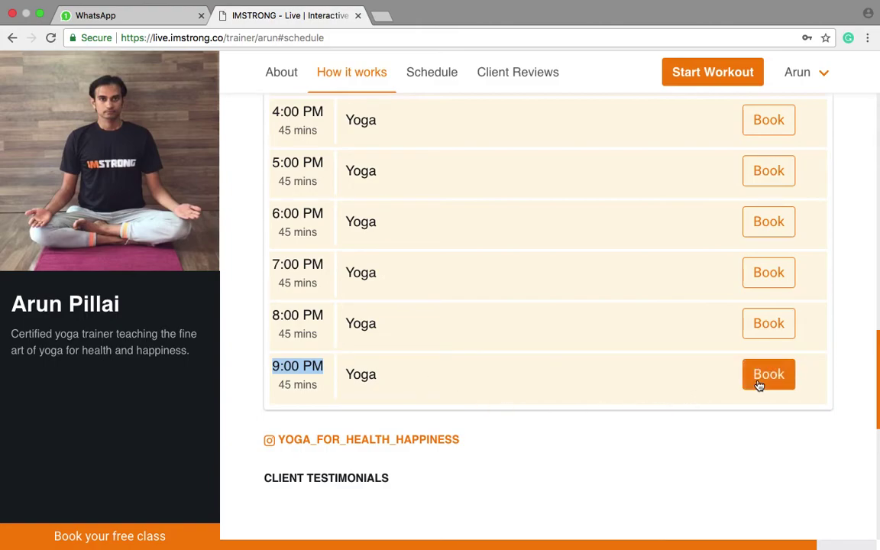
left_click(678, 418)
left_click(811, 91)
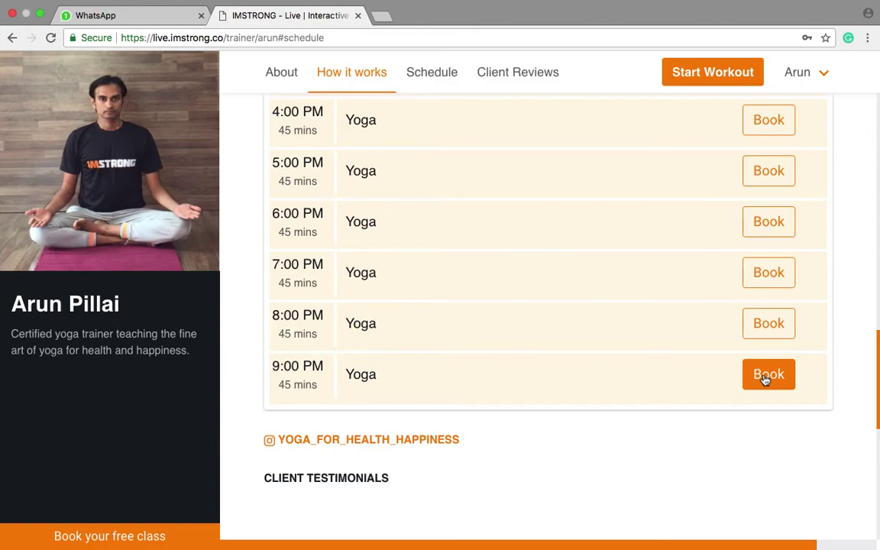
scroll(559, 417, "up", 10)
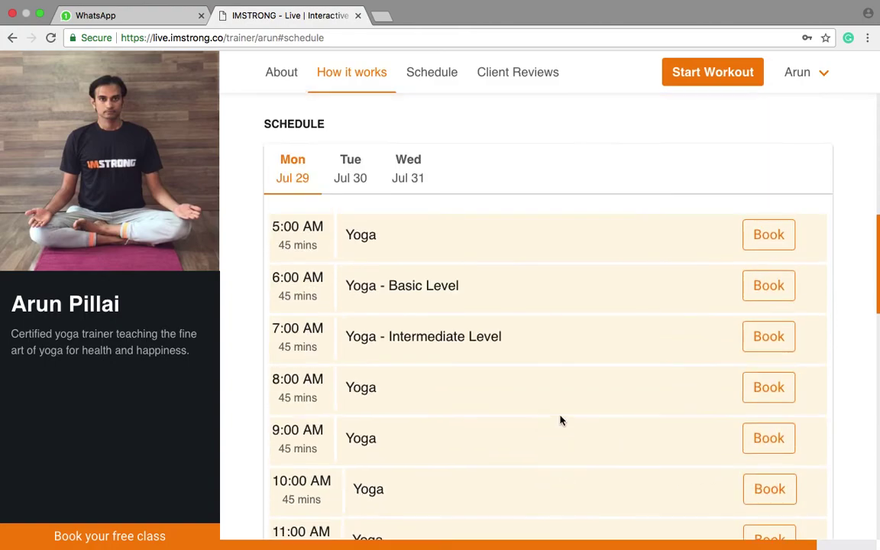
Book and confirm the 7:00 PM Yoga class on Wed Jul 31.
left_click(409, 189)
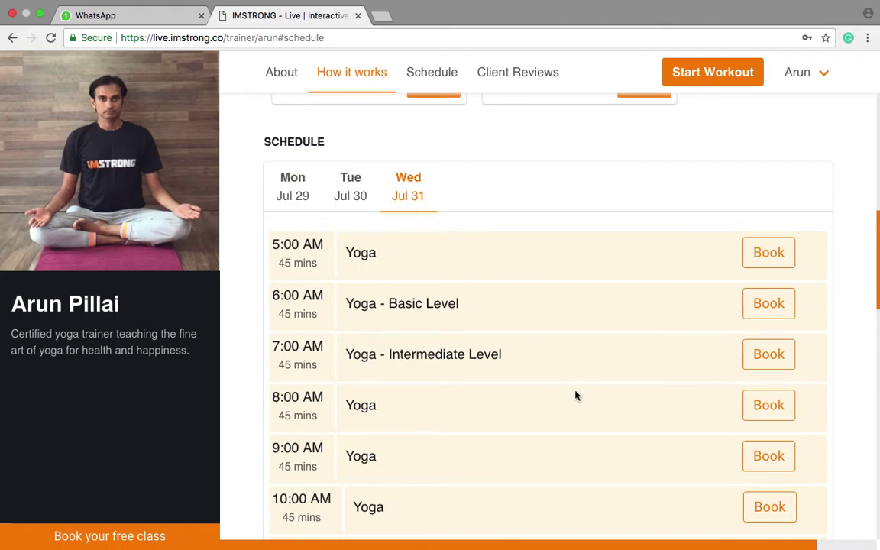
scroll(588, 412, "down", 5)
scroll(602, 427, "down", 3)
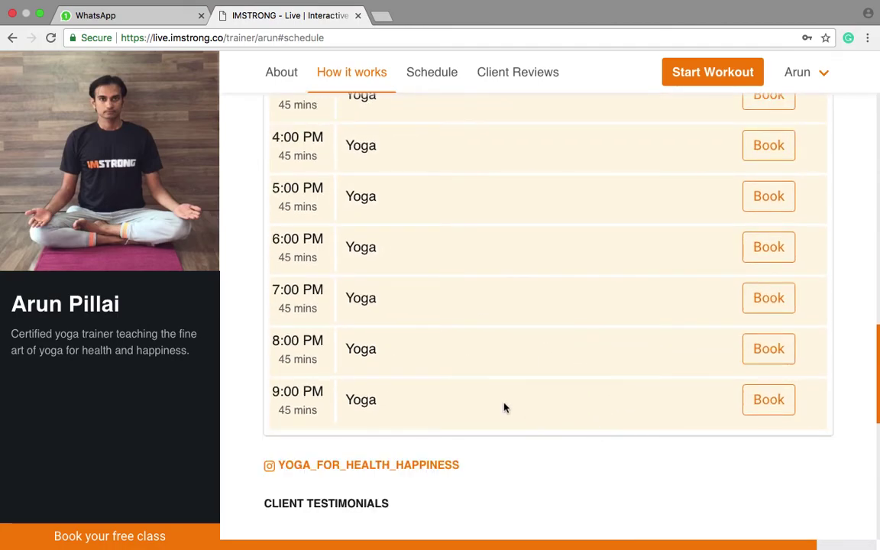
left_click(766, 301)
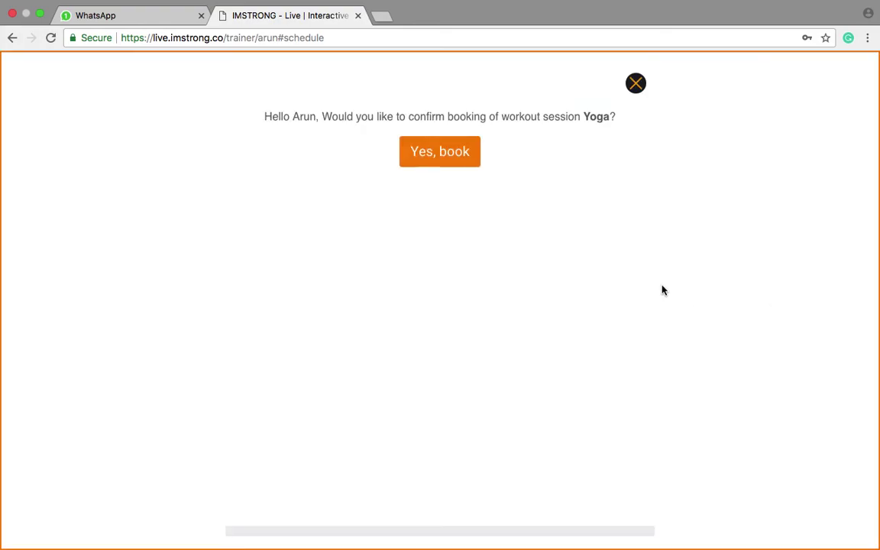
left_click(437, 154)
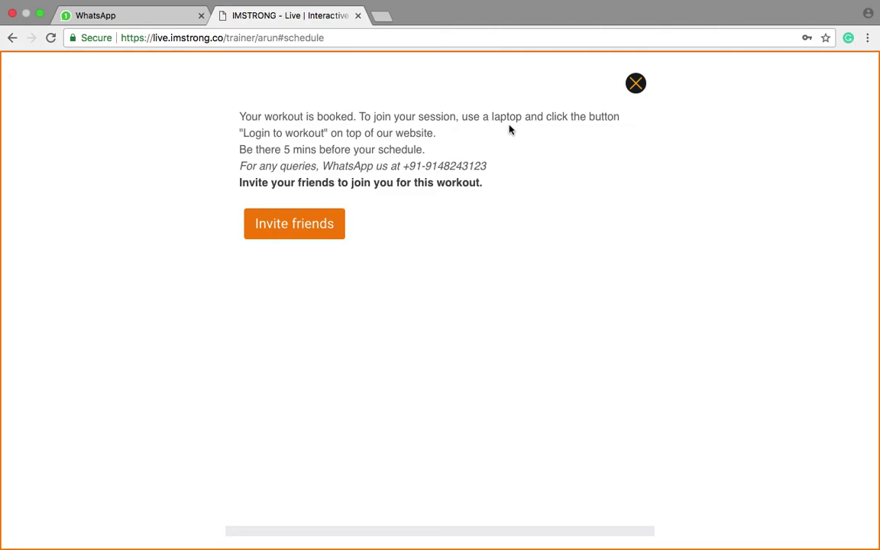
left_click(635, 84)
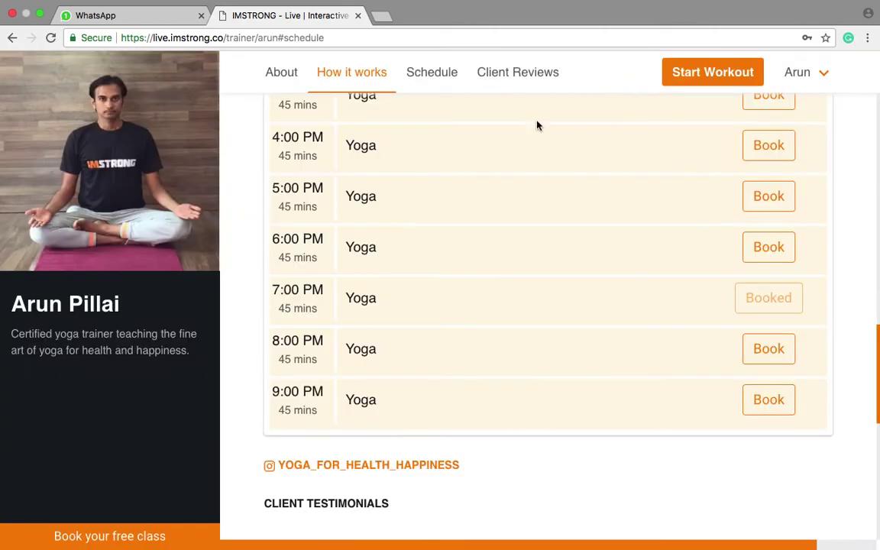
scroll(866, 305, "up", 3)
Log out, then reopen the trainer's page in a new tab via the IMSTRONG bookmark.
scroll(764, 305, "up", 10)
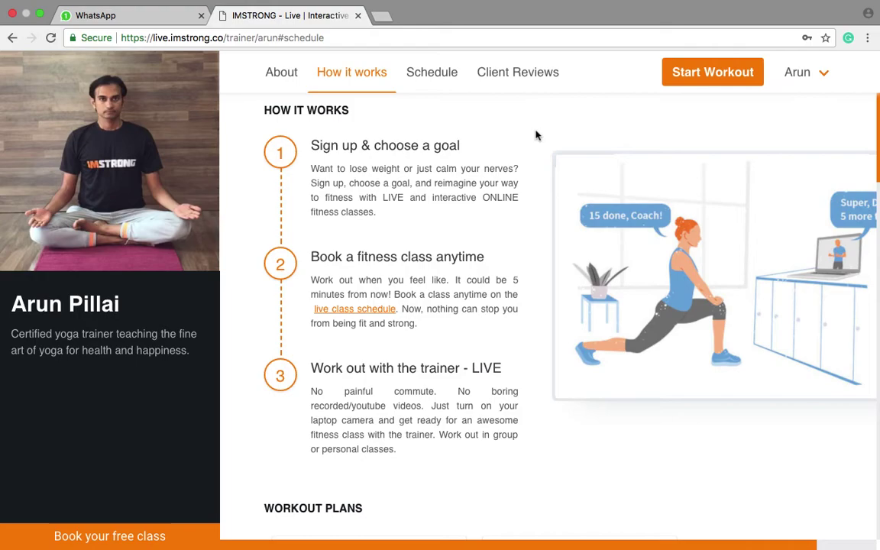
left_click(794, 72)
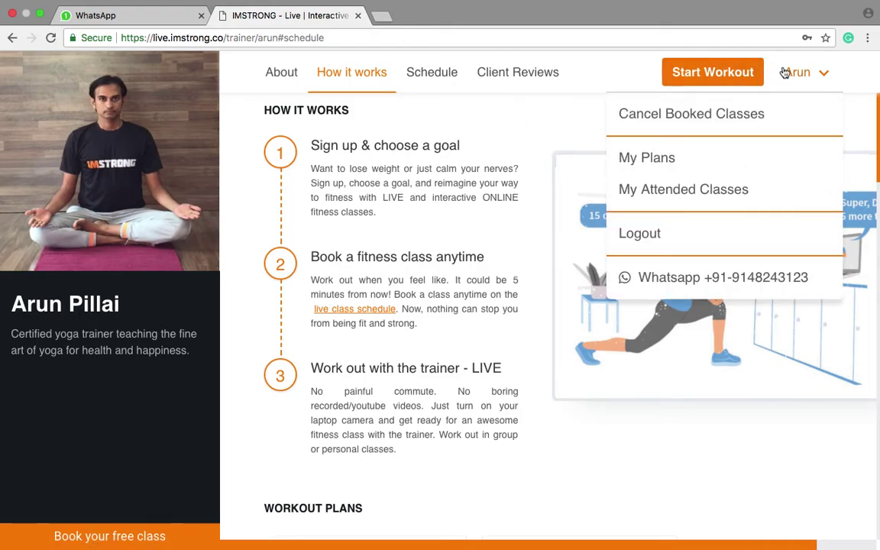
left_click(658, 233)
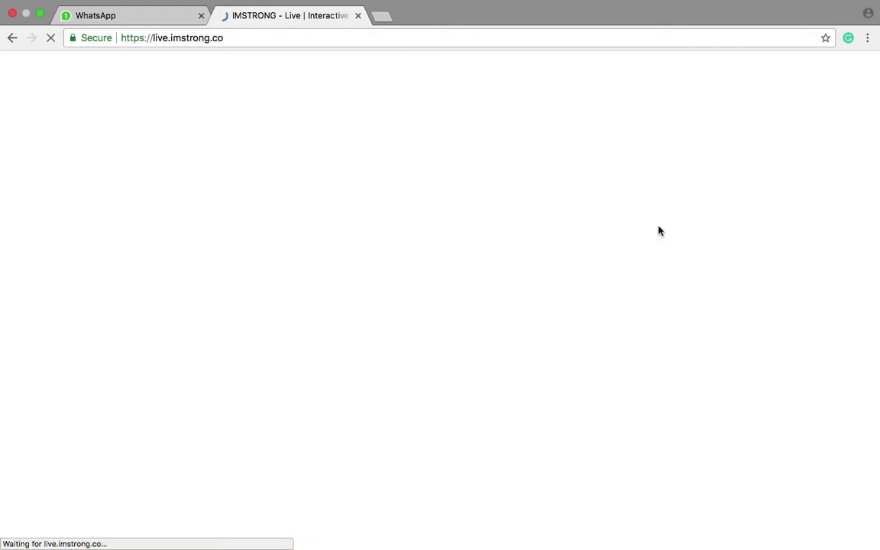
left_click(393, 20)
left_click(237, 63)
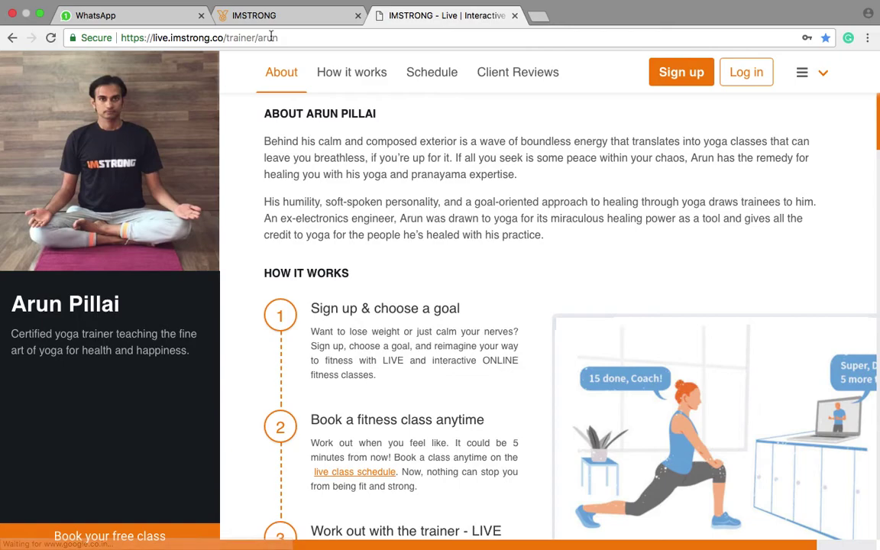
Log in as an existing user with the account's mobile number and password.
left_click(740, 80)
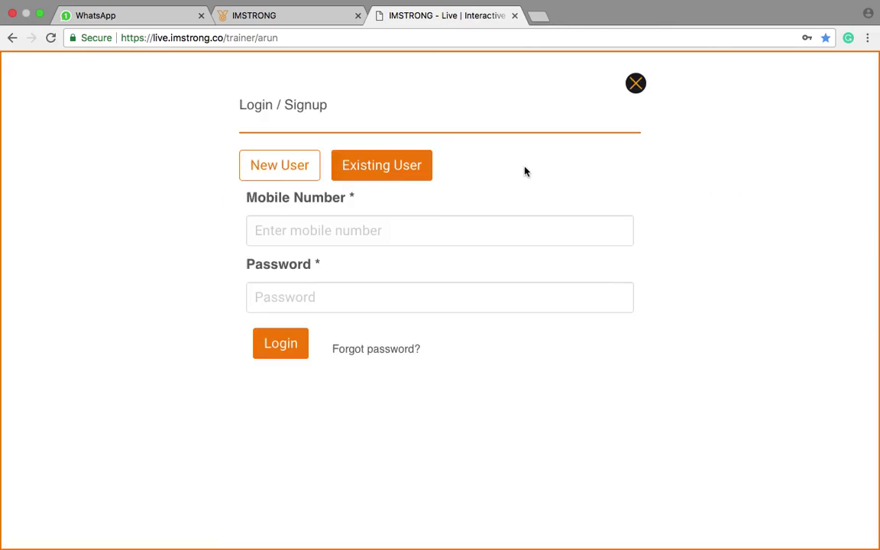
left_click(338, 233)
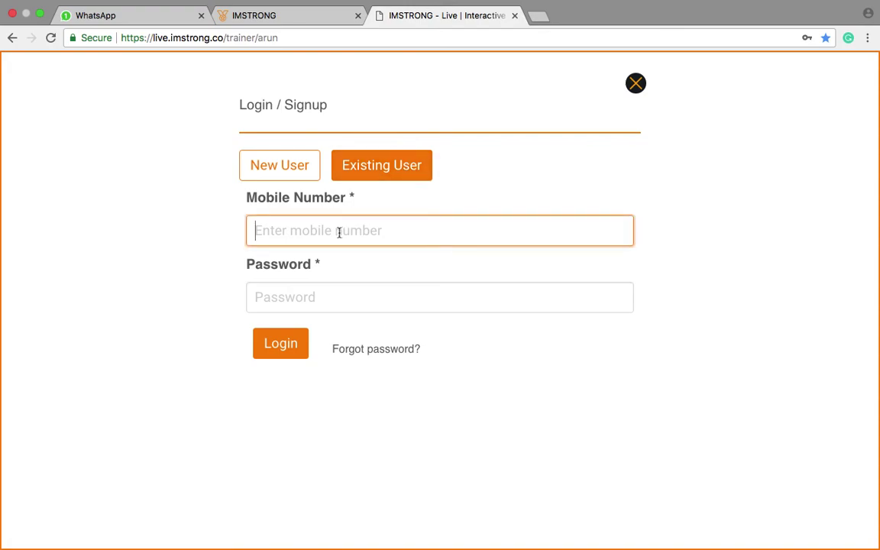
type("8")
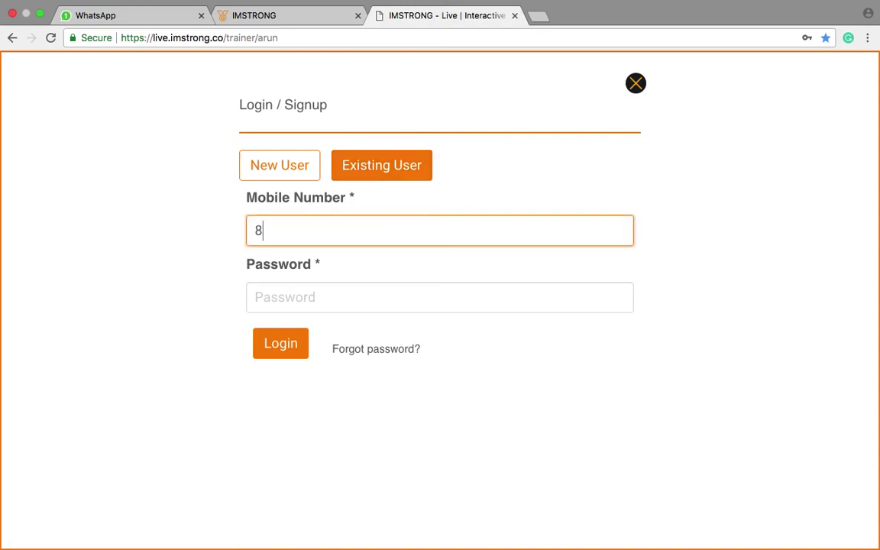
type("88999000")
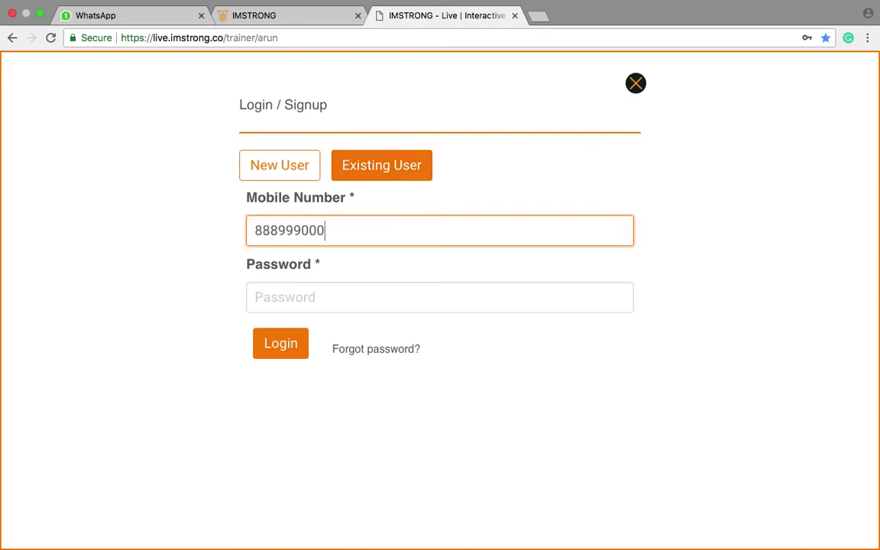
left_click(261, 296)
type("***")
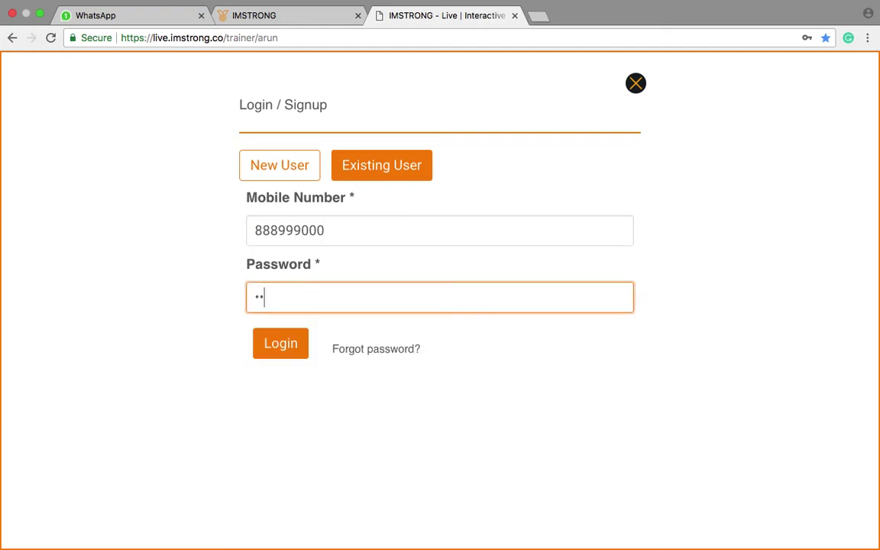
left_click(262, 354)
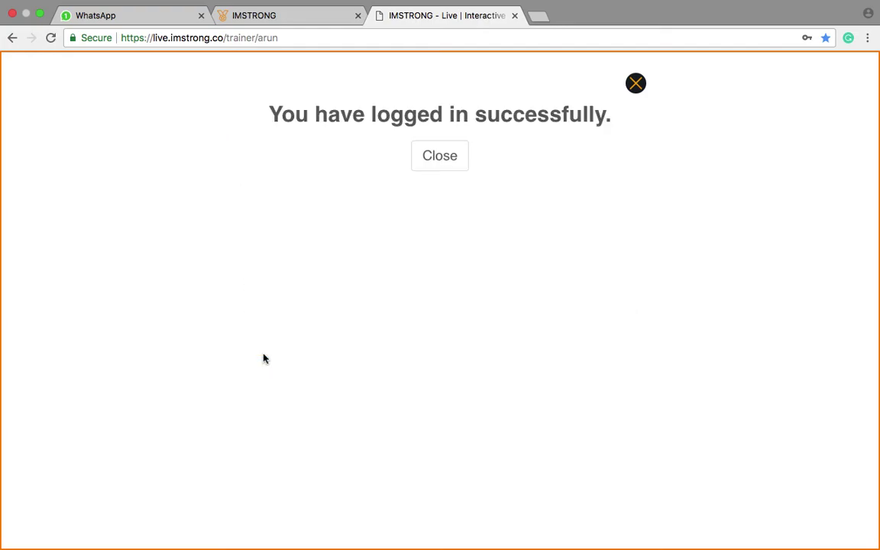
Dismiss the login confirmation and start the live workout session with the trainer.
left_click(447, 156)
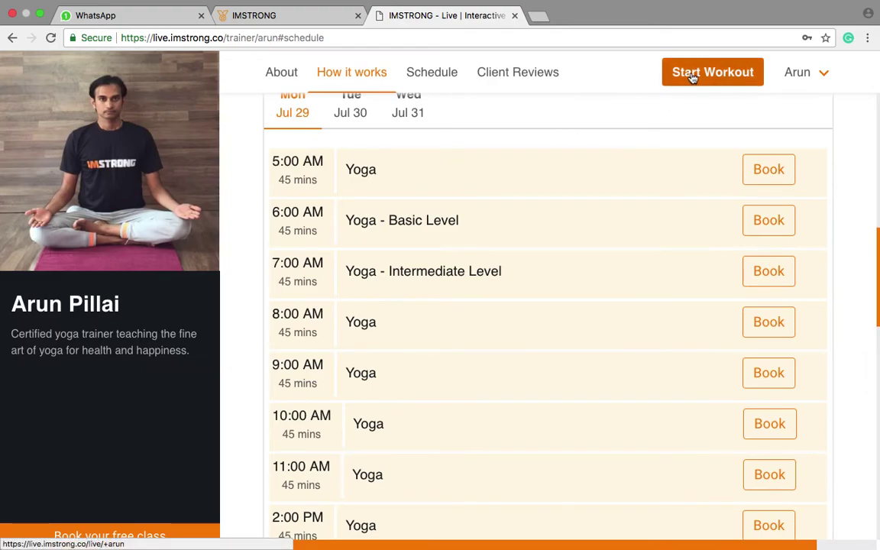
left_click(691, 74)
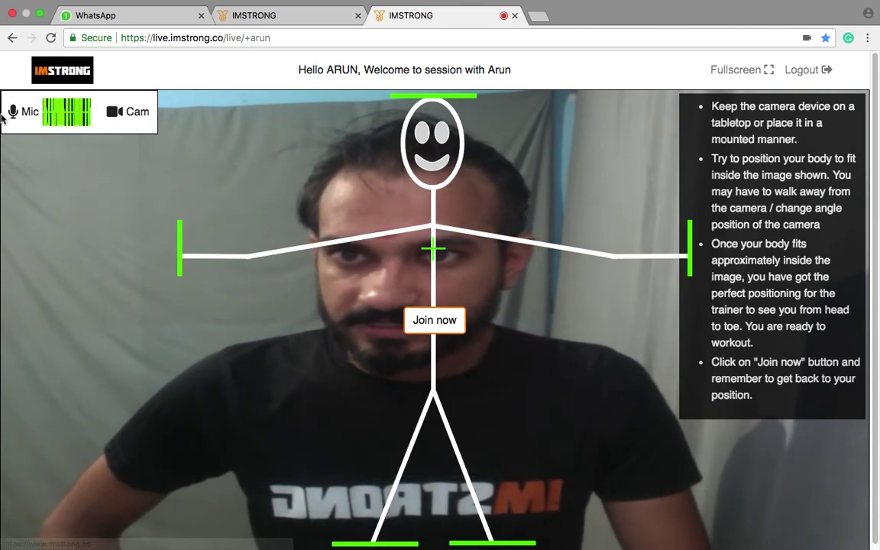
mouse_move(2, 129)
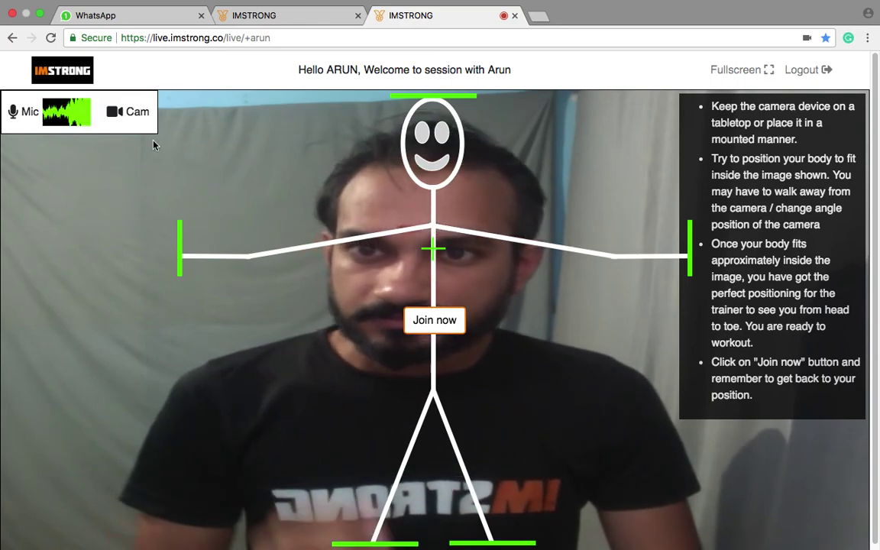
Join the session and wait in fullscreen for the trainer to arrive.
left_click(433, 324)
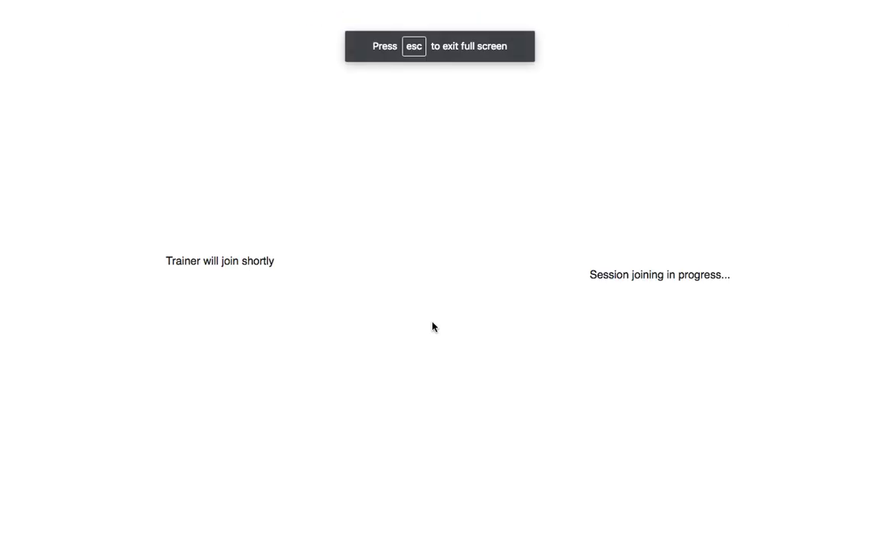